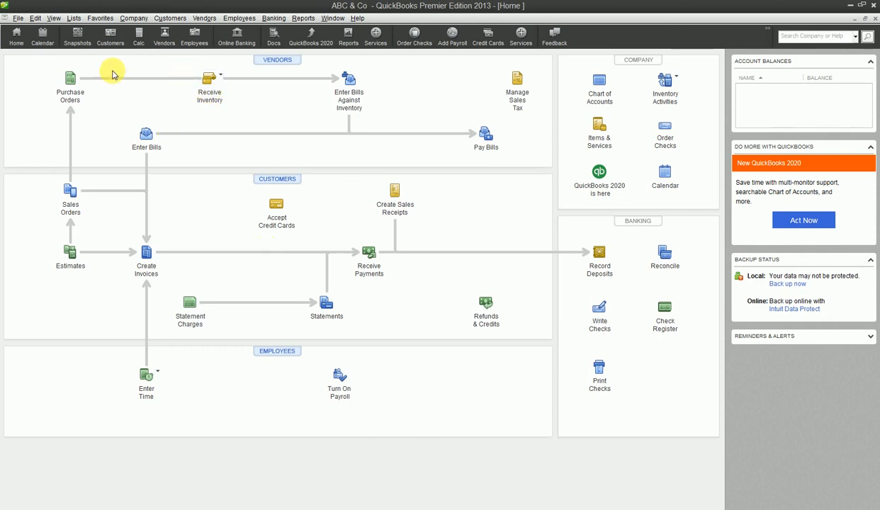
- Open the Vendor Center from the Vendors menu, return Home, then reopen it from the Home page
{"action": "left_click", "coordinate": [201, 20]}
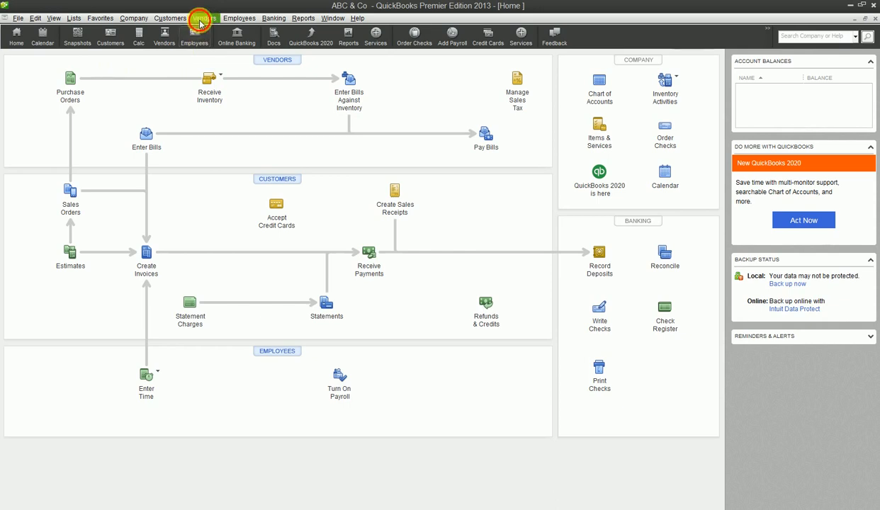
{"action": "left_click", "coordinate": [204, 29]}
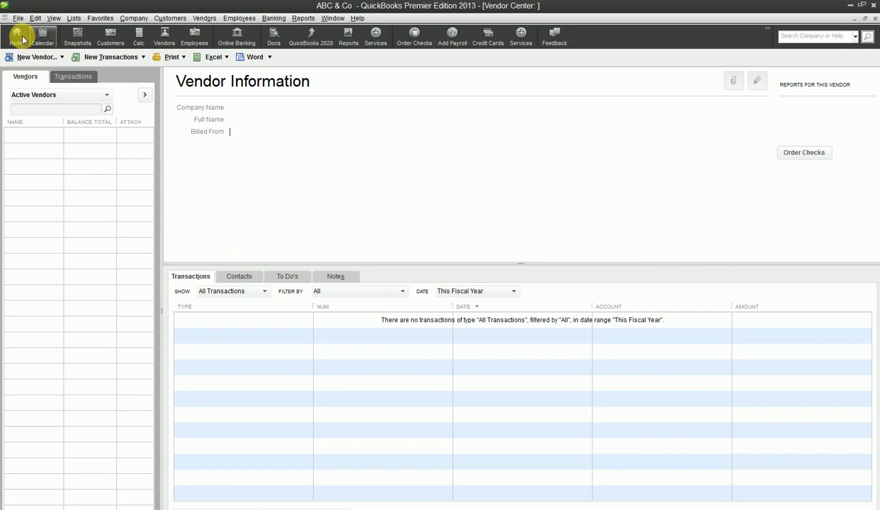
{"action": "left_click", "coordinate": [27, 42]}
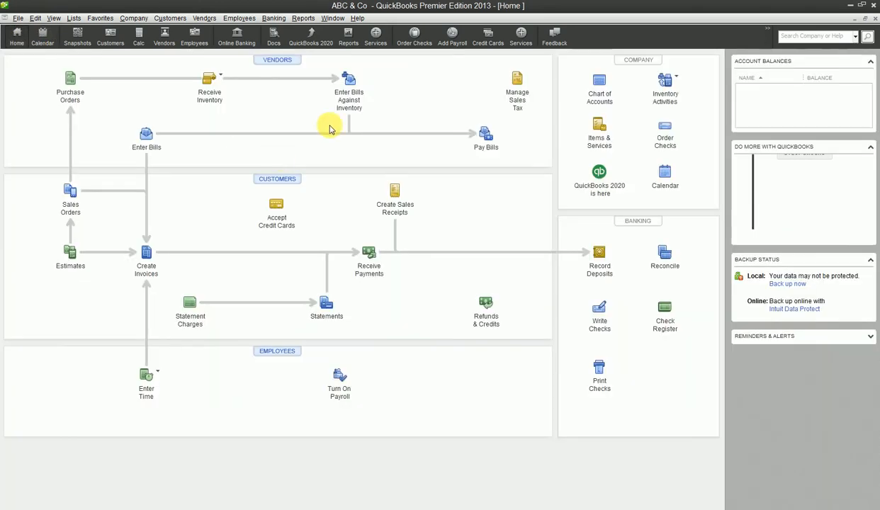
{"action": "left_click", "coordinate": [278, 59]}
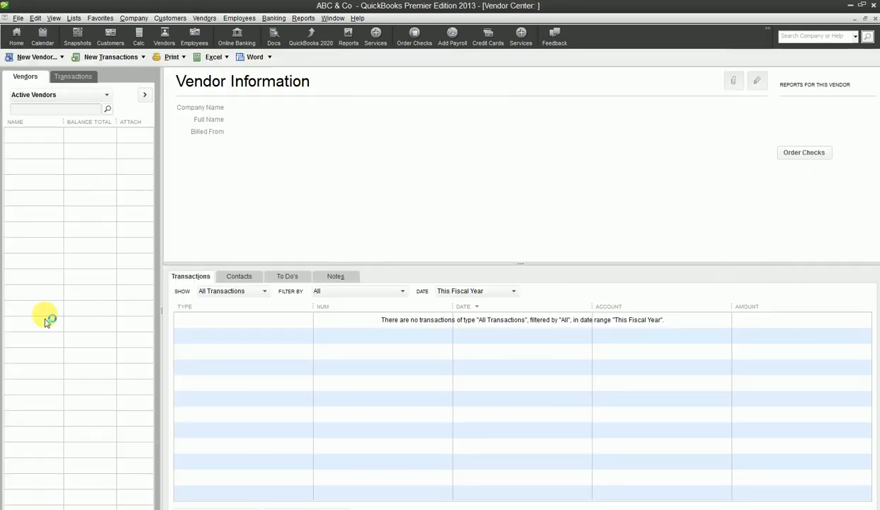
- Start a single new vendor and enter the vendor's name in Vendor Name
{"action": "left_click", "coordinate": [59, 58]}
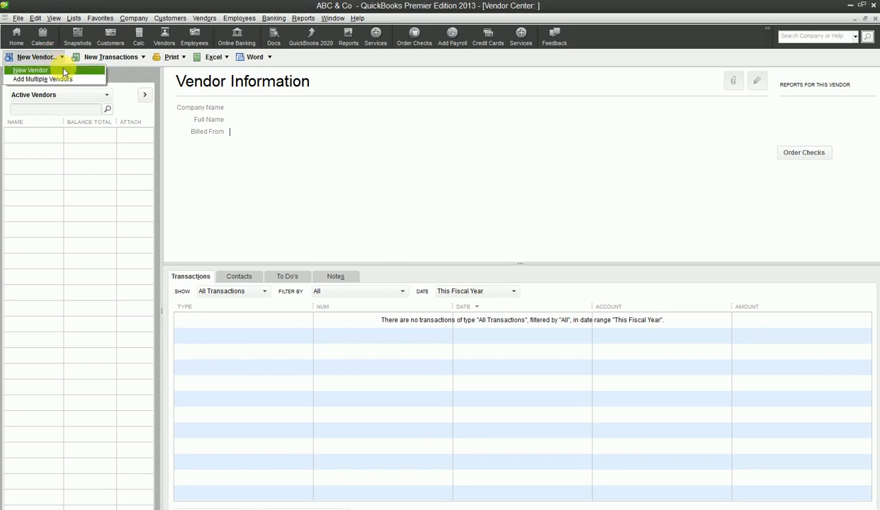
{"action": "left_click", "coordinate": [31, 70]}
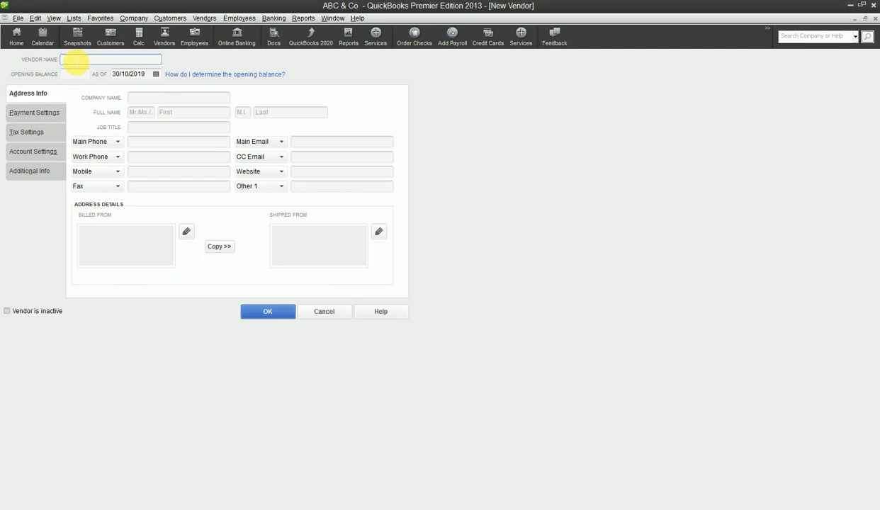
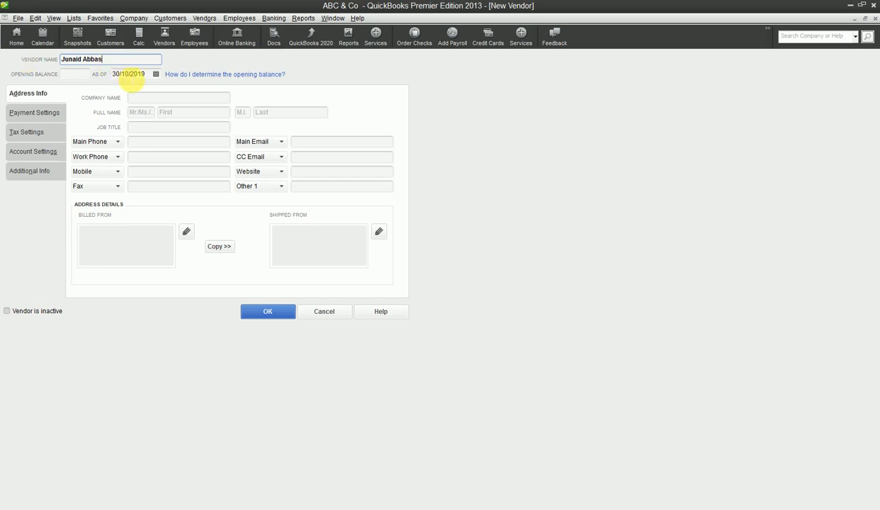
- Enter the vendor's company name and full name with title Mr, first name and last name
{"action": "left_click", "coordinate": [144, 98]}
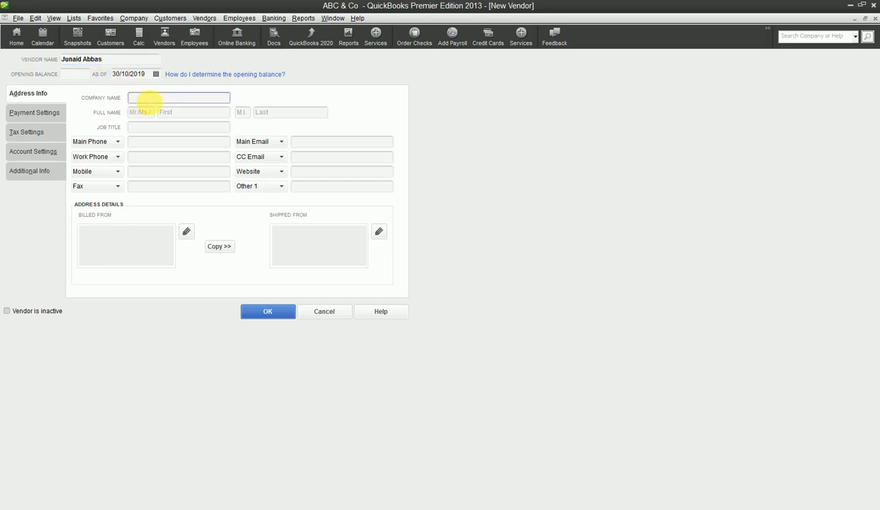
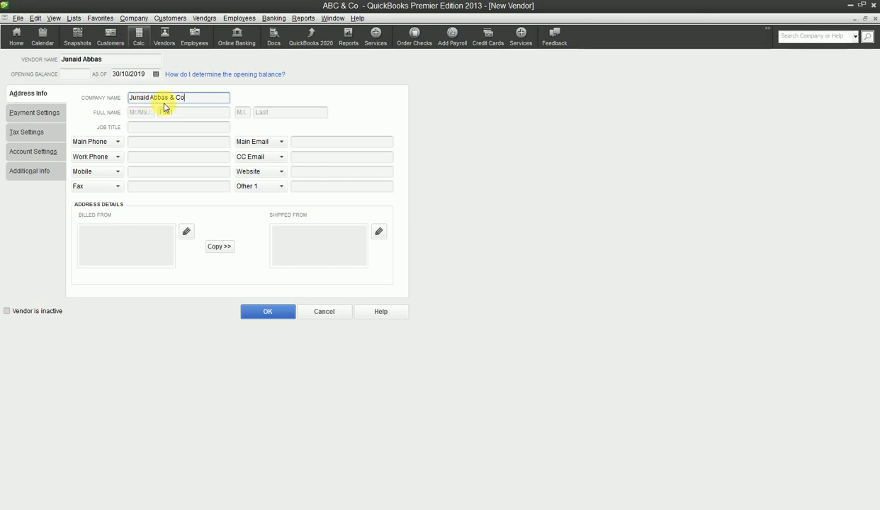
{"action": "left_click", "coordinate": [139, 116]}
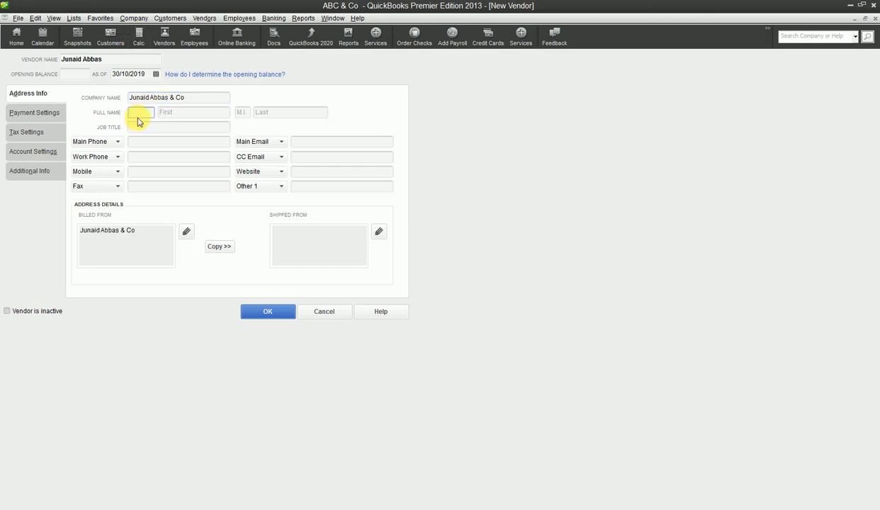
{"action": "type", "text": "Mr"}
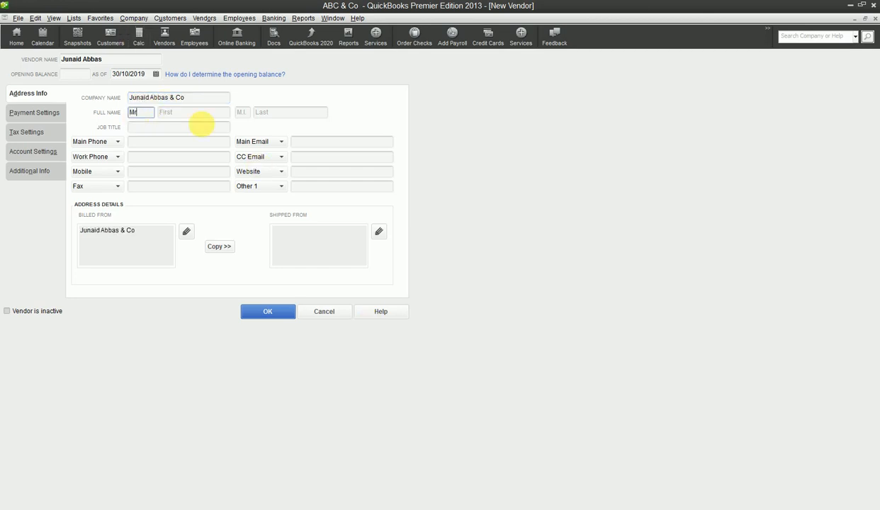
{"action": "left_click", "coordinate": [206, 110]}
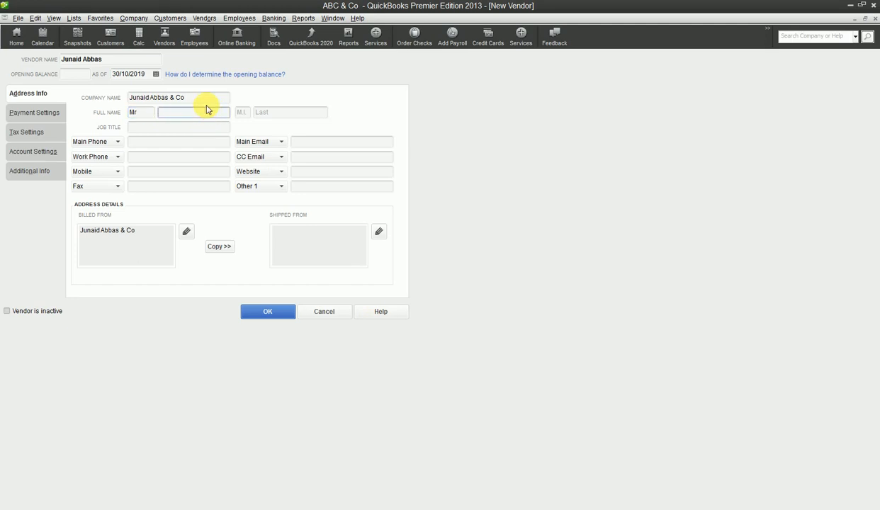
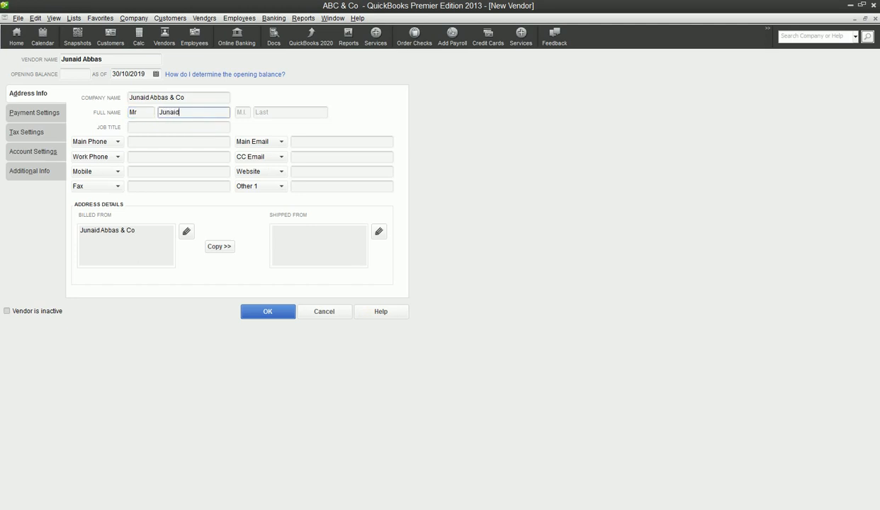
{"action": "left_click", "coordinate": [315, 114]}
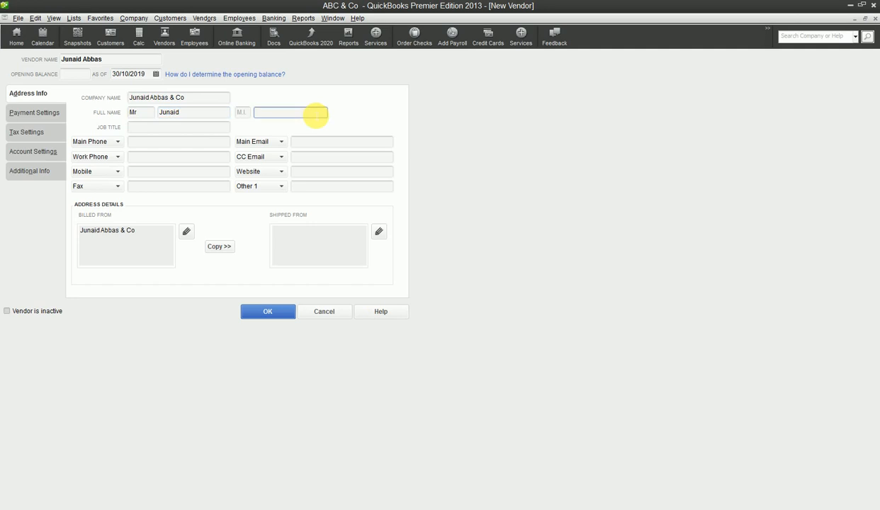
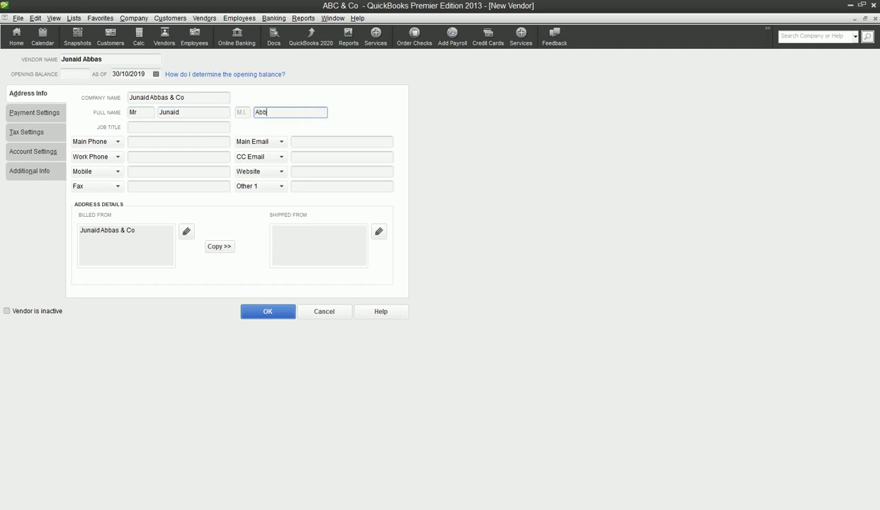
- Enter the vendor's main phone number, leaving Fax and Main Email blank
{"action": "left_click", "coordinate": [139, 144]}
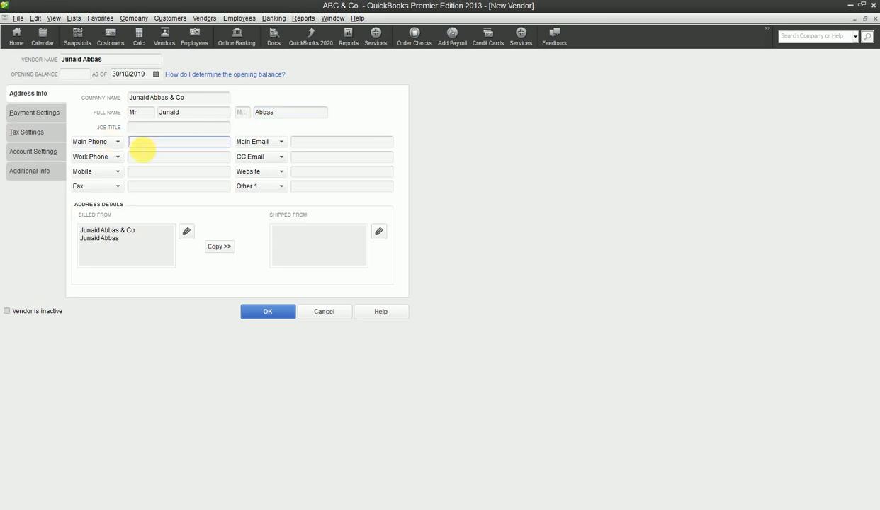
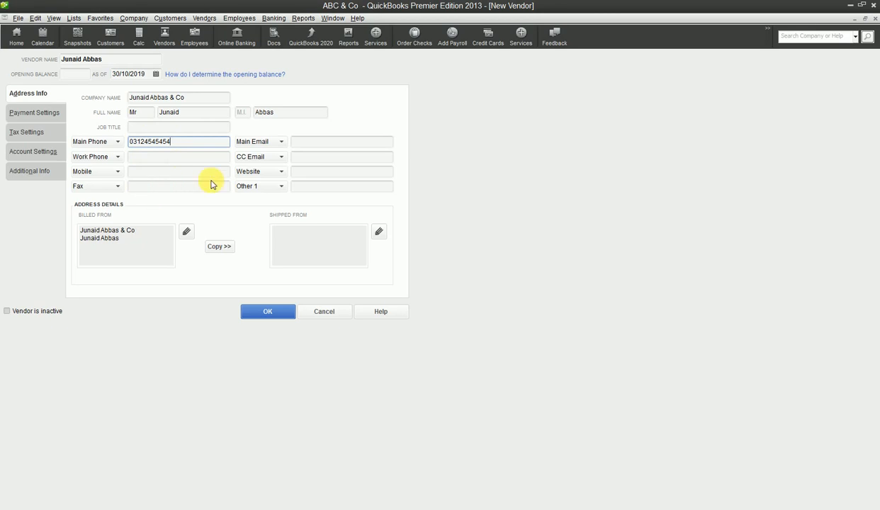
{"action": "left_click", "coordinate": [173, 186]}
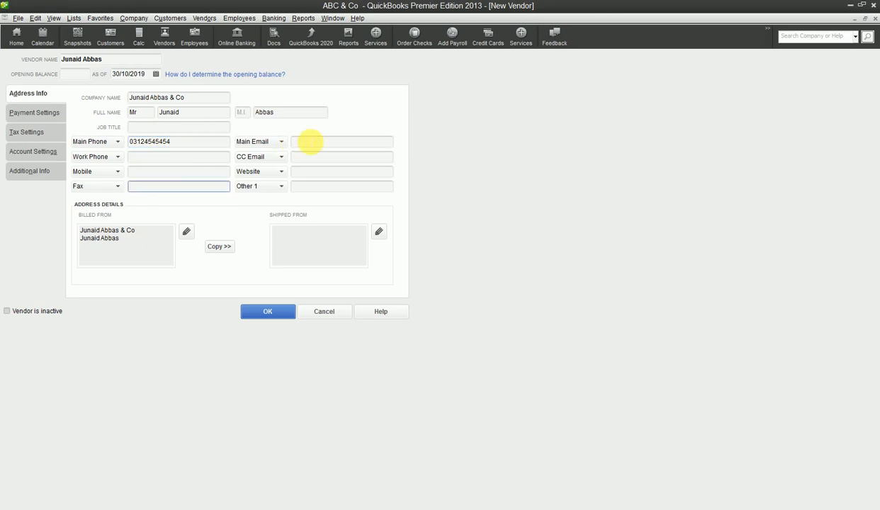
{"action": "left_click", "coordinate": [312, 141]}
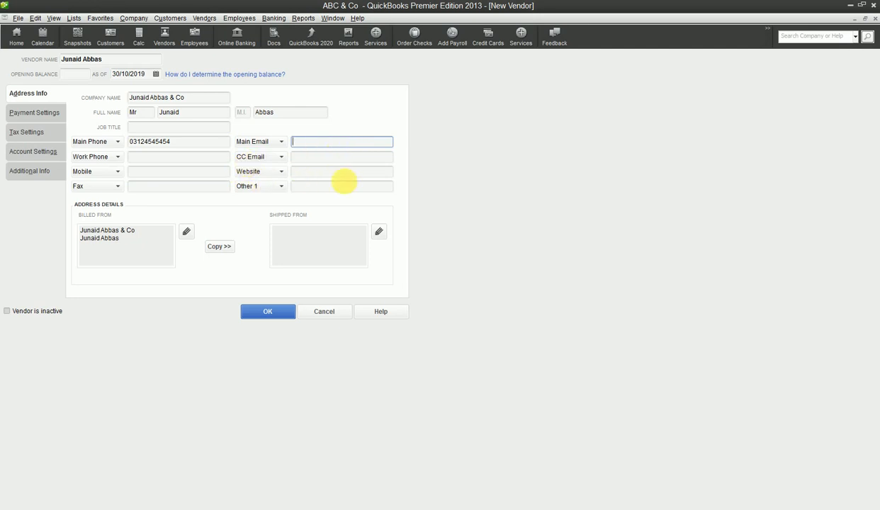
{"action": "key", "text": "Tab"}
{"action": "key", "text": "Tab"}
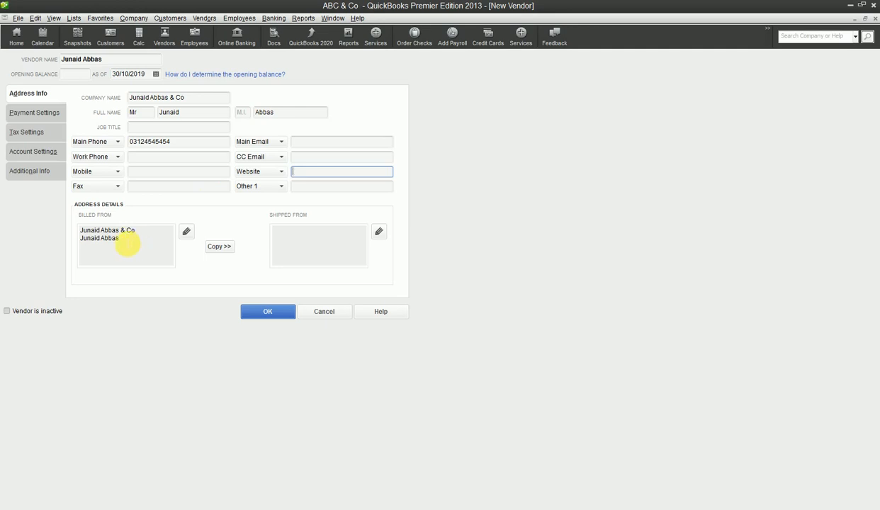
- Add the street and house number as a third line of the Billed From address
{"action": "left_click", "coordinate": [127, 243]}
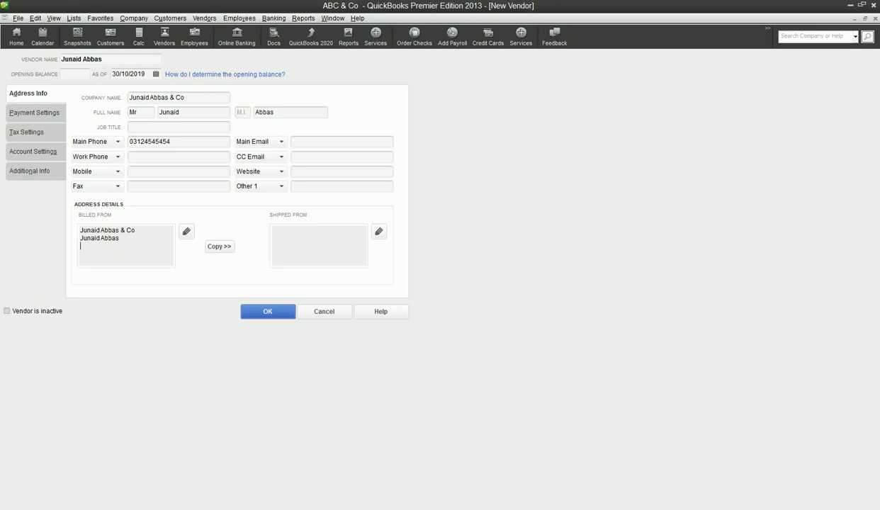
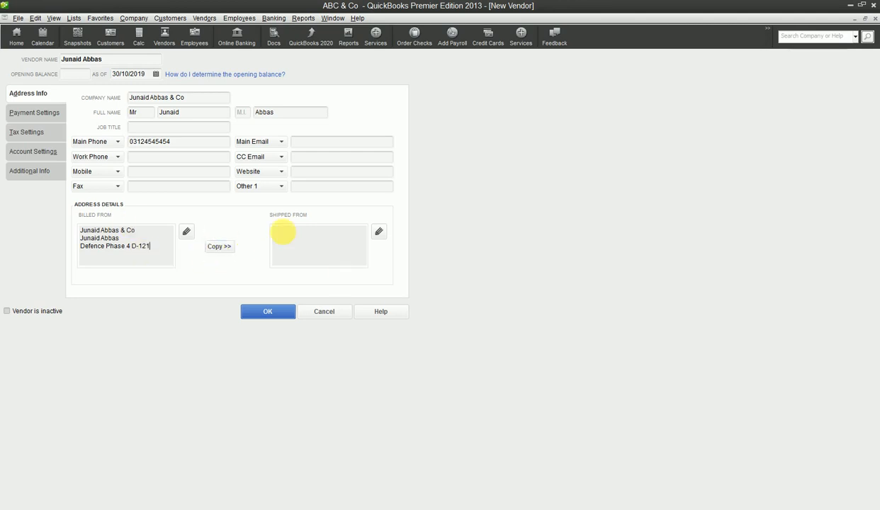
- Copy the billing address to shipping, adding province Sindh and country Pakistan
{"action": "left_click", "coordinate": [220, 246]}
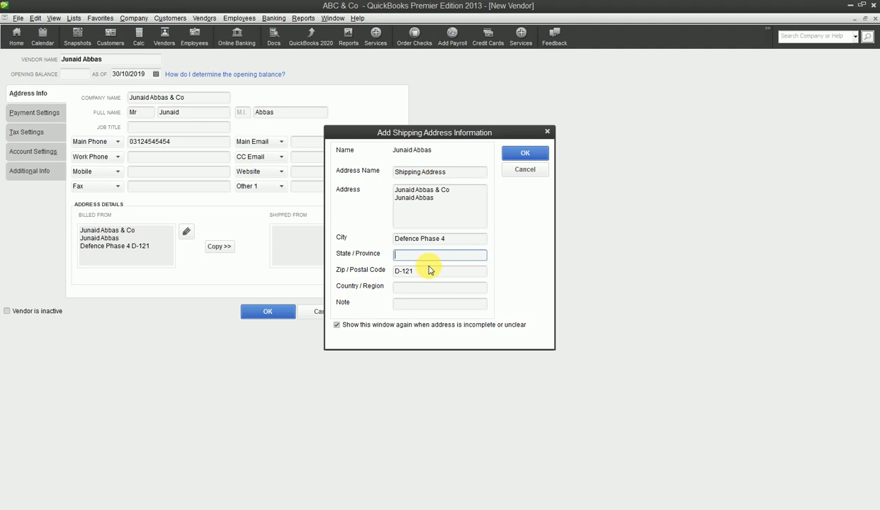
{"action": "type", "text": "Sindh"}
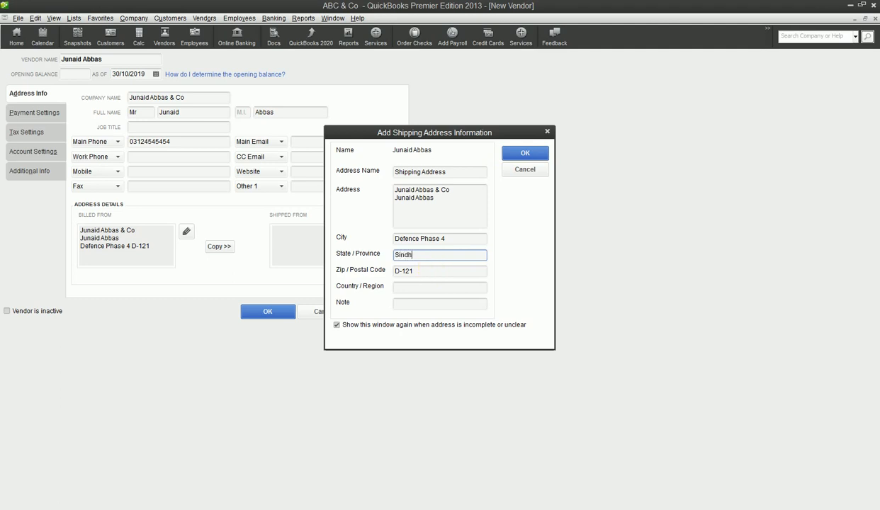
{"action": "left_click", "coordinate": [439, 287]}
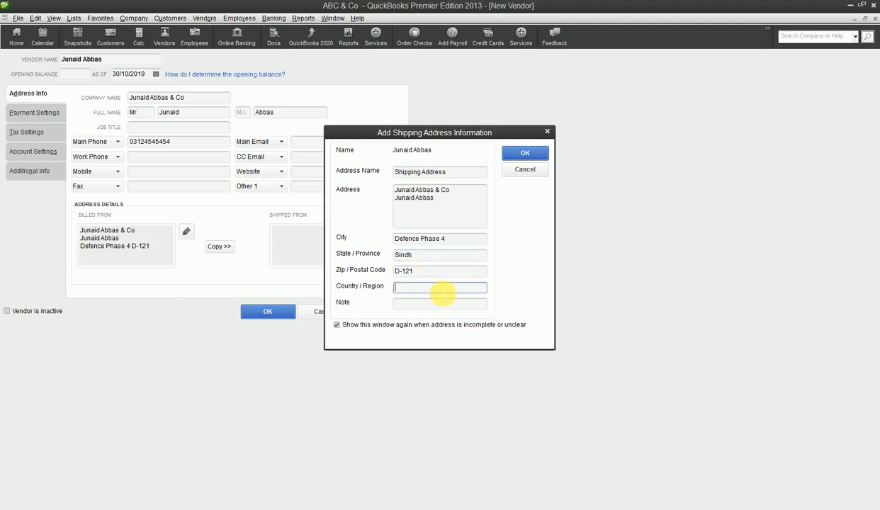
{"action": "type", "text": "Paki"}
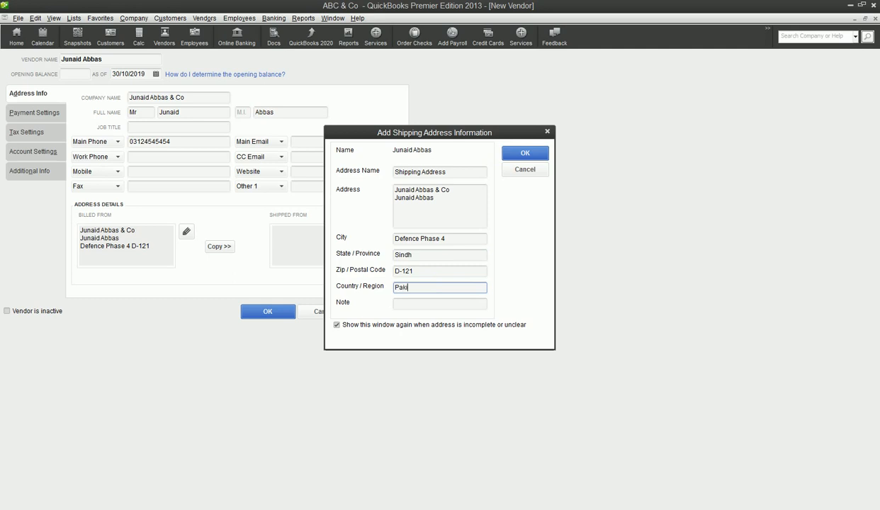
{"action": "type", "text": "stan"}
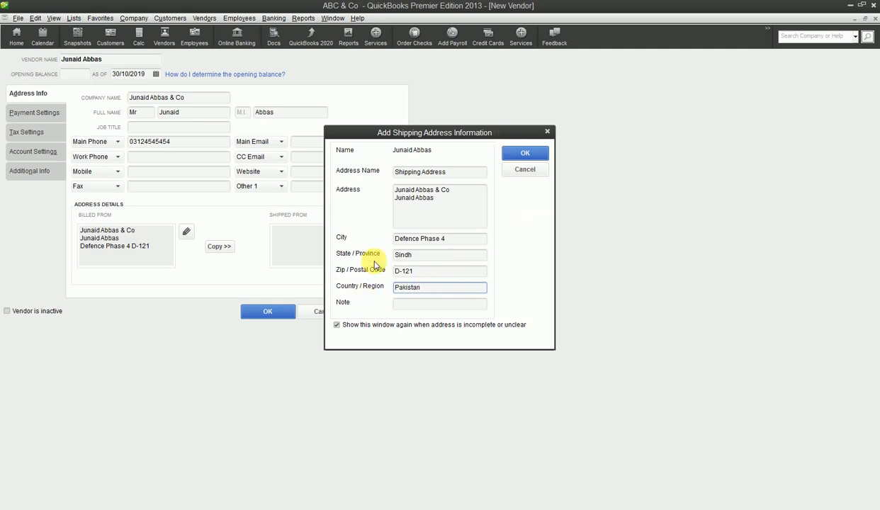
{"action": "left_click", "coordinate": [536, 159]}
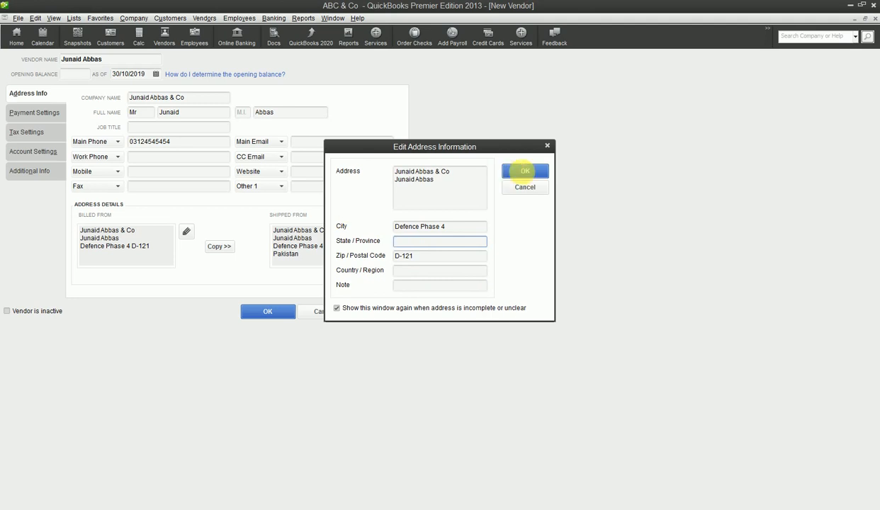
- Accept the billing address details and switch to the vendor's Payment Settings page
{"action": "left_click", "coordinate": [536, 172]}
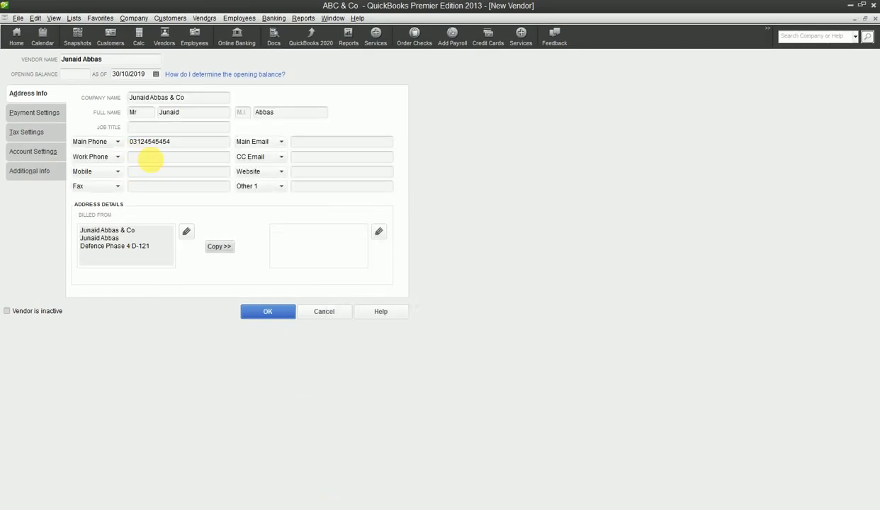
{"action": "left_click", "coordinate": [48, 115]}
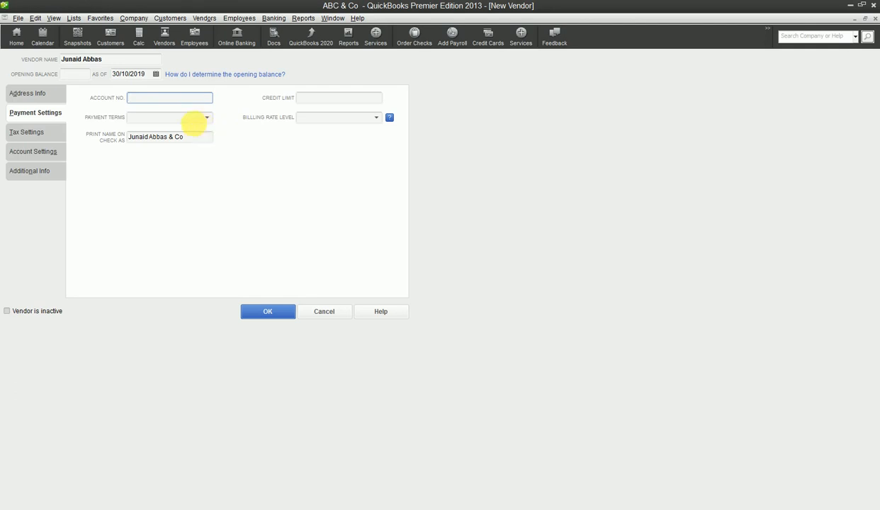
- Set payment terms to Due on receipt and the credit limit to 200,000.00
{"action": "left_click", "coordinate": [207, 118]}
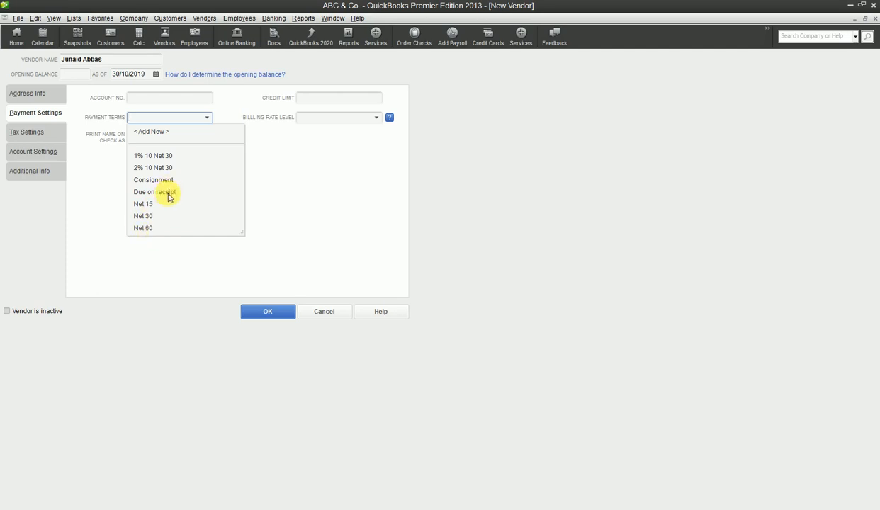
{"action": "left_click", "coordinate": [167, 192]}
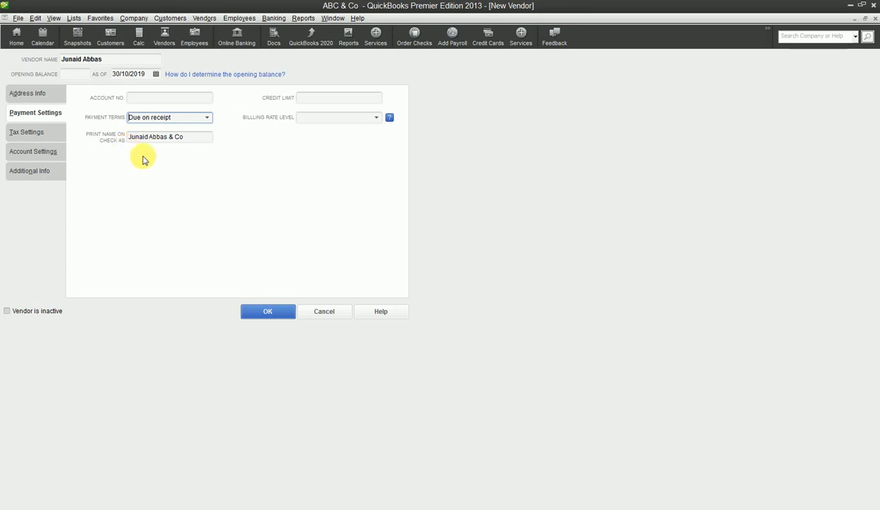
{"action": "left_click", "coordinate": [334, 102]}
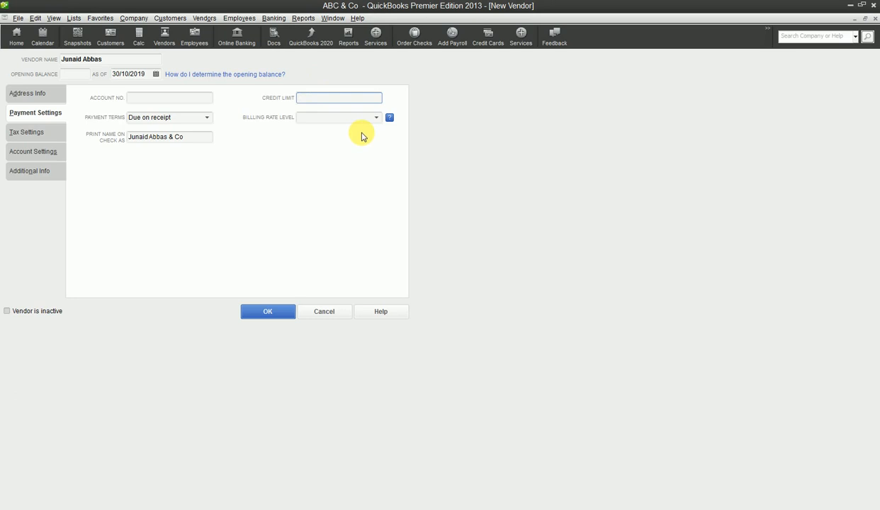
{"action": "type", "text": "200000"}
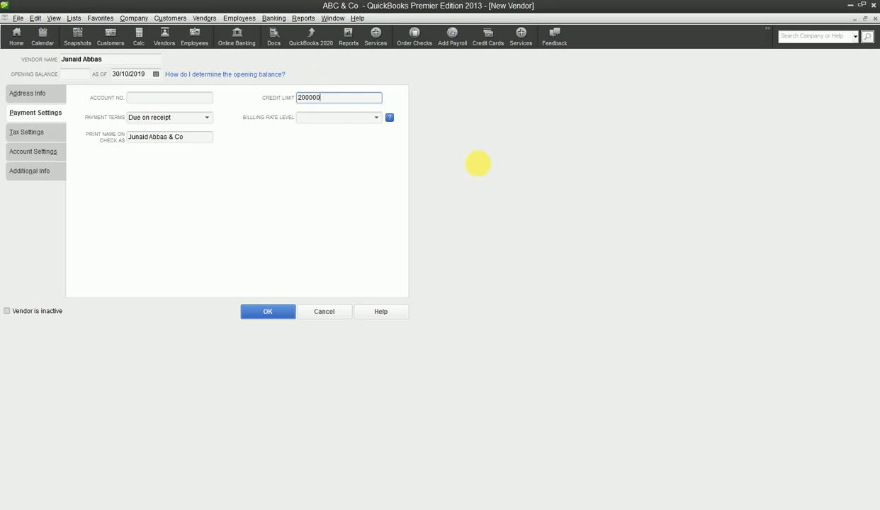
{"action": "key", "text": "Home"}
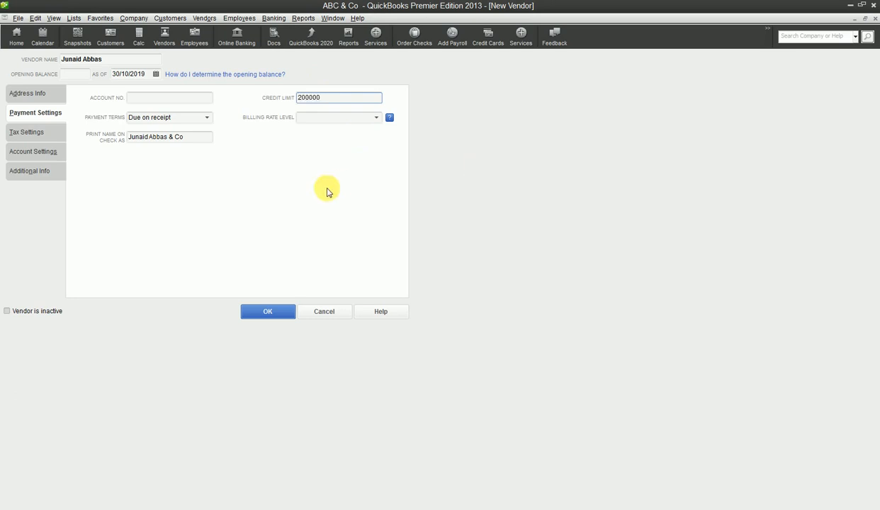
{"action": "left_click", "coordinate": [377, 117]}
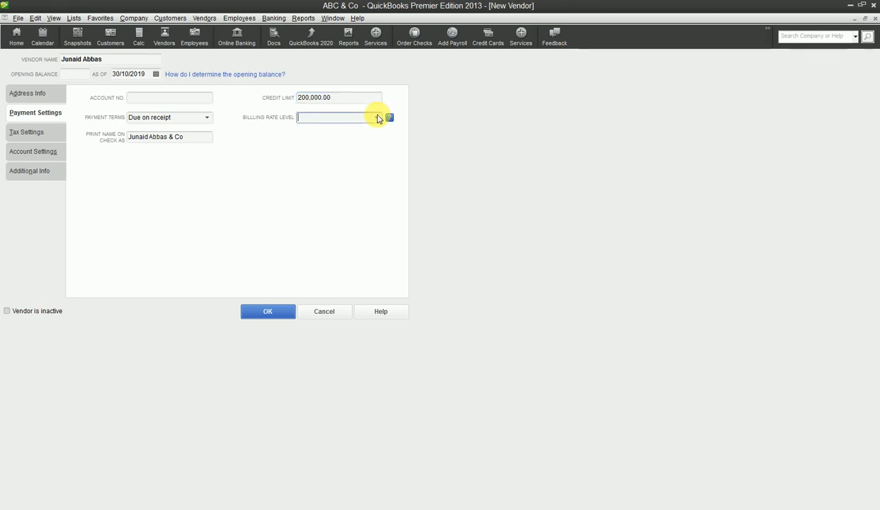
{"action": "left_click", "coordinate": [357, 151]}
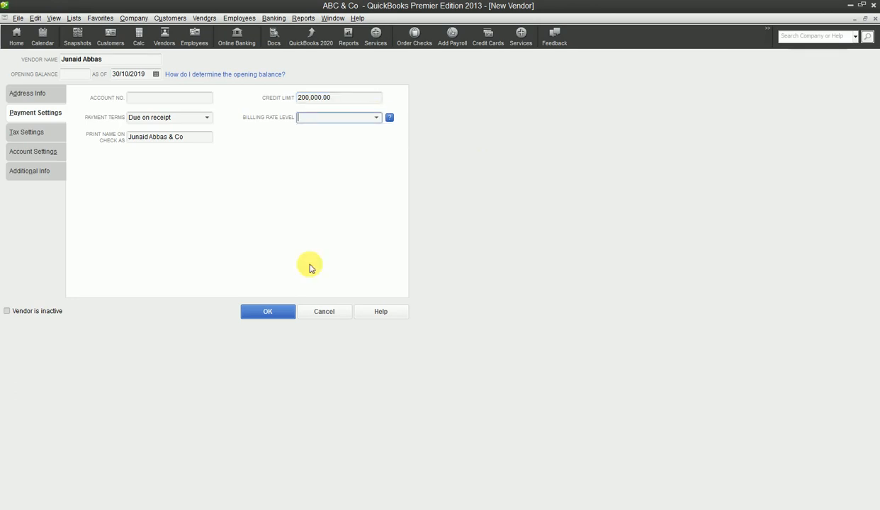
{"action": "left_click", "coordinate": [41, 131]}
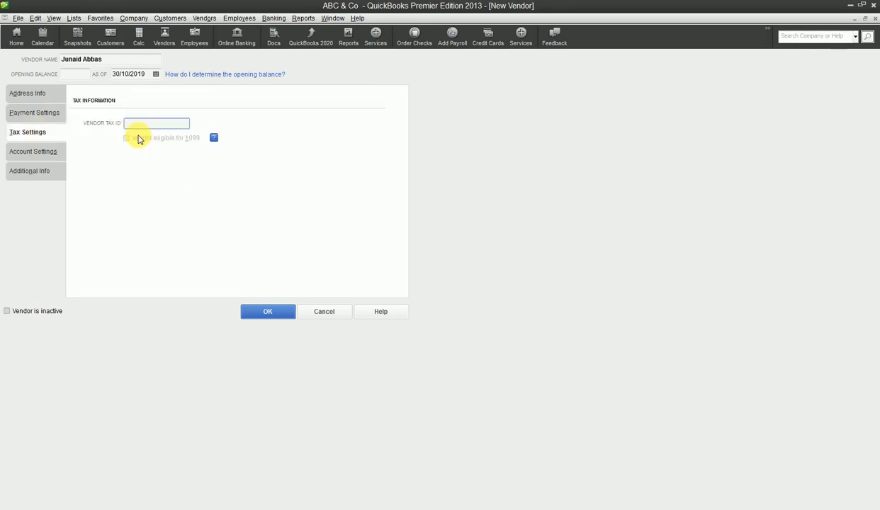
- Check the Account Settings expense account list, leaving it without a prefilled account
{"action": "left_click", "coordinate": [20, 153]}
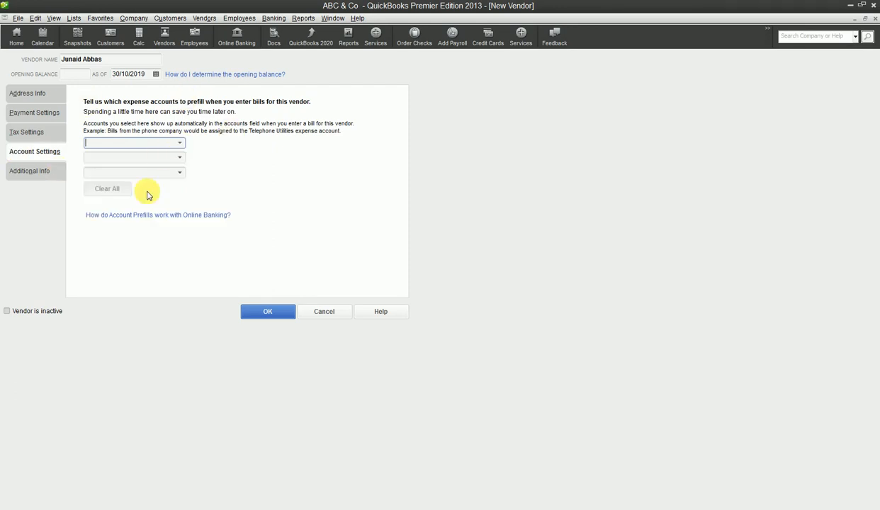
{"action": "left_click", "coordinate": [181, 144]}
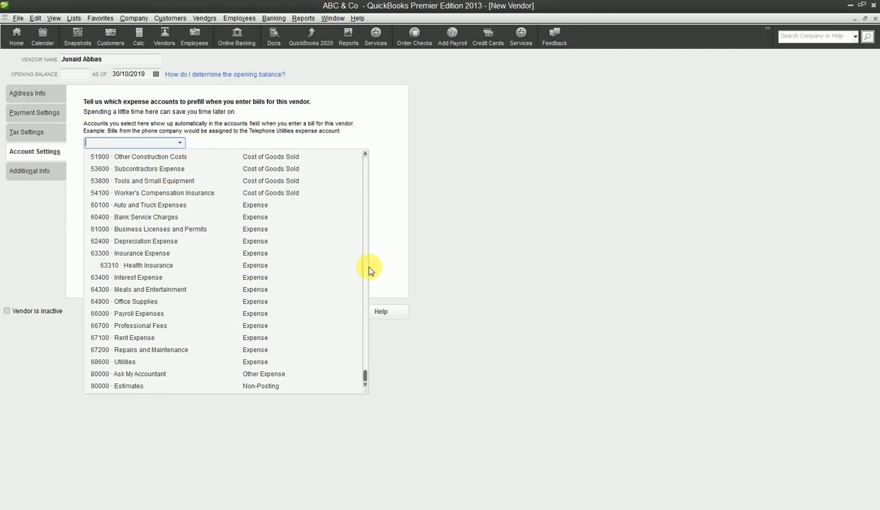
{"action": "left_click", "coordinate": [586, 259]}
- Set the vendor type to Materials under Additional Info and save the vendor
{"action": "left_click", "coordinate": [44, 174]}
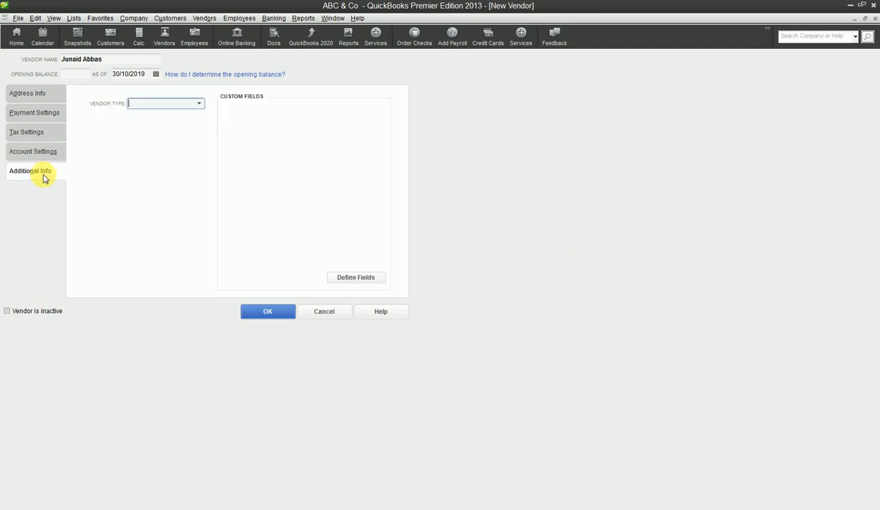
{"action": "left_click", "coordinate": [199, 104]}
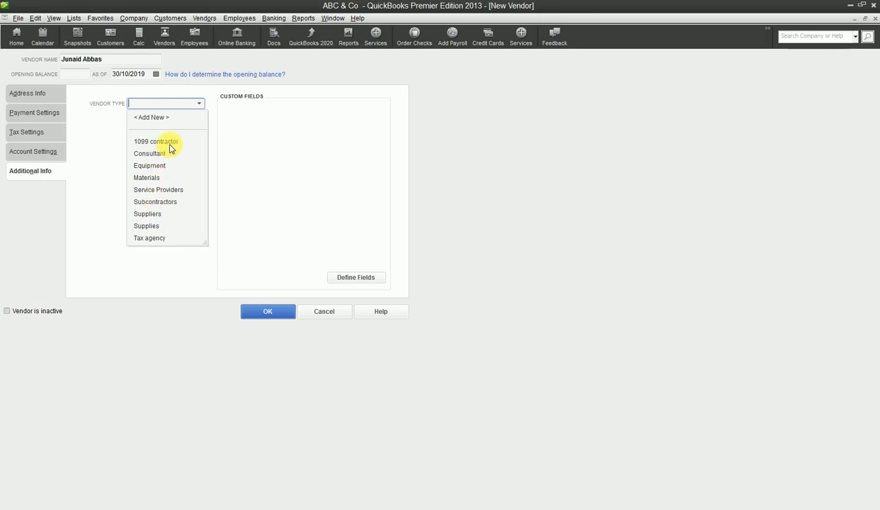
{"action": "left_click", "coordinate": [159, 177]}
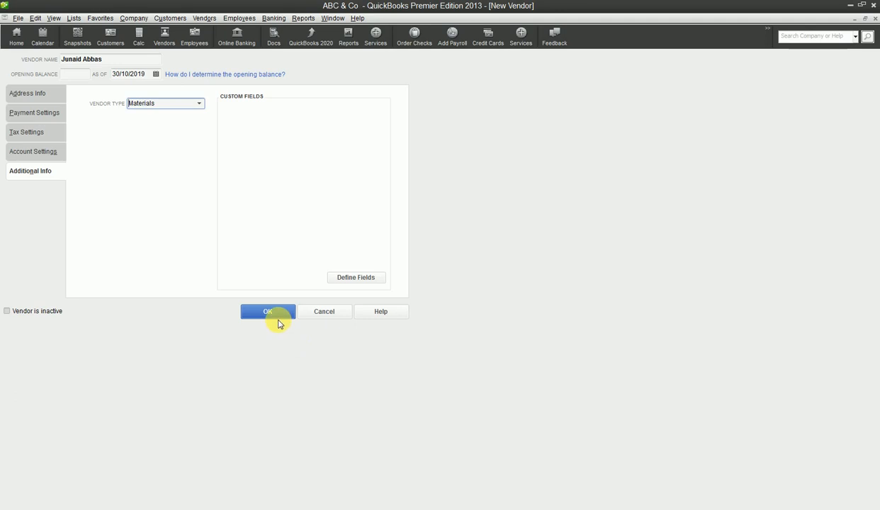
{"action": "left_click", "coordinate": [201, 105]}
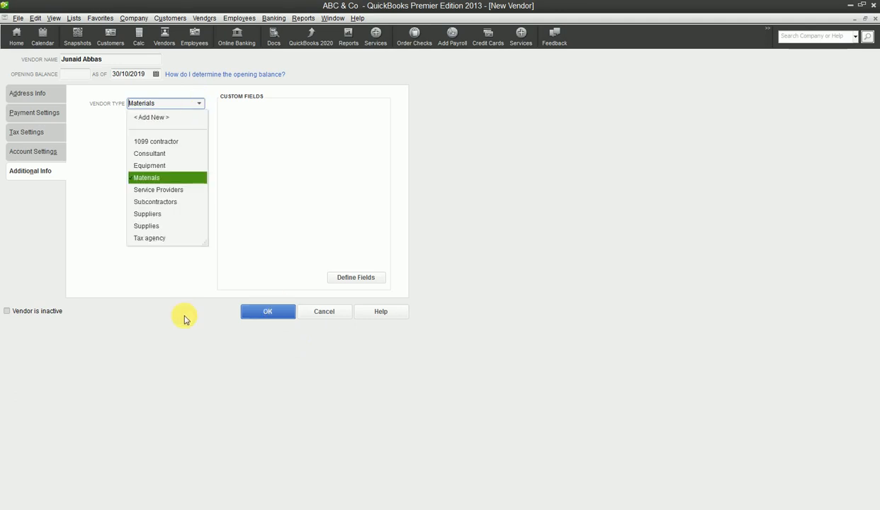
{"action": "left_click", "coordinate": [330, 334]}
{"action": "left_click", "coordinate": [282, 317]}
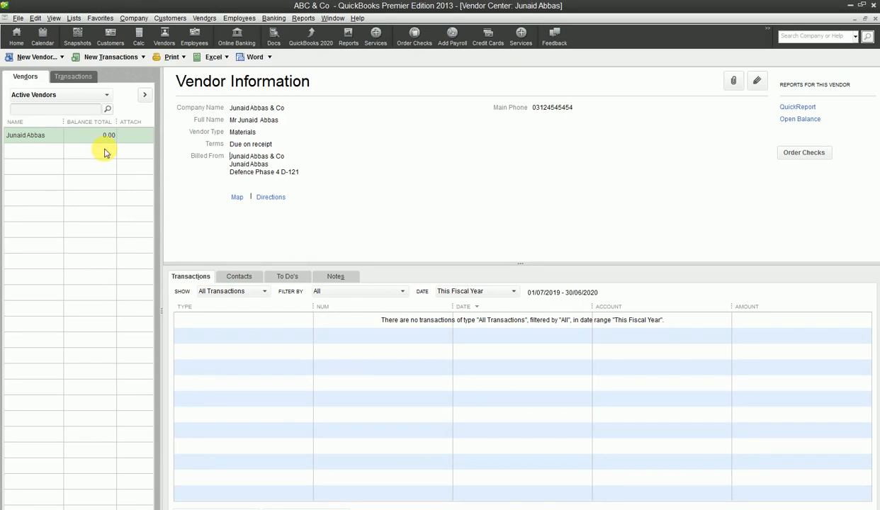
- Reopen the saved vendor's record through Edit Vendor on its row's context menu
{"action": "right_click", "coordinate": [40, 140]}
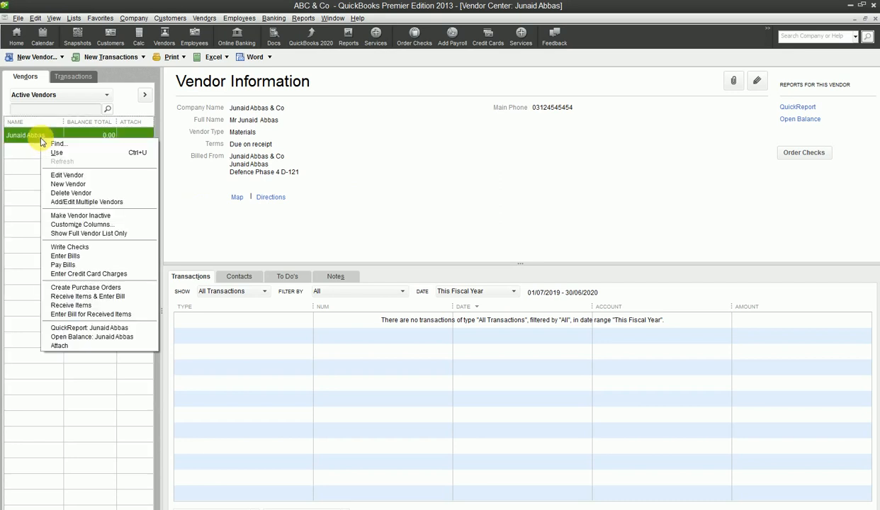
{"action": "left_click", "coordinate": [75, 176]}
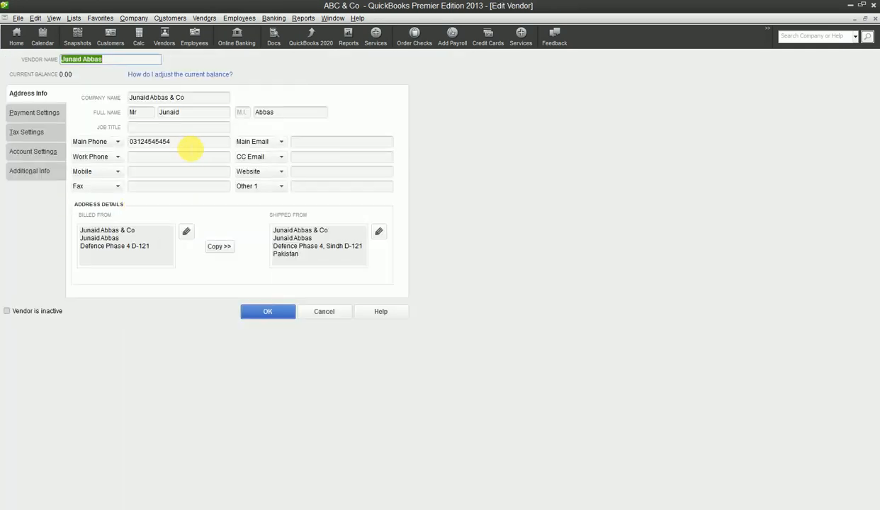
- Correct the vendor's Main Phone field with the new phone number and save the vendor record
{"action": "left_click", "coordinate": [191, 147]}
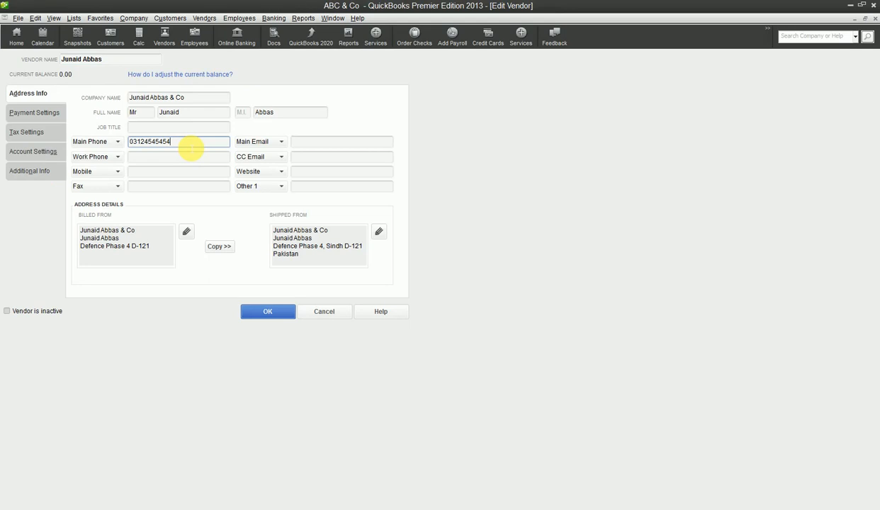
{"action": "key", "text": "BackSpace"}
{"action": "key", "text": "BackSpace"}
{"action": "key", "text": "BackSpace"}
{"action": "key", "text": "BackSpace"}
{"action": "key", "text": "BackSpace"}
{"action": "key", "text": "BackSpace"}
{"action": "key", "text": "BackSpace"}
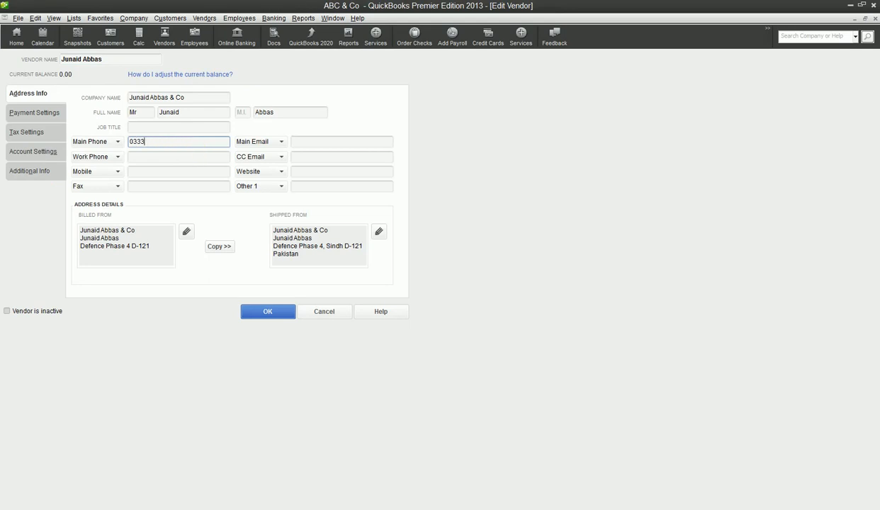
{"action": "left_click", "coordinate": [260, 315]}
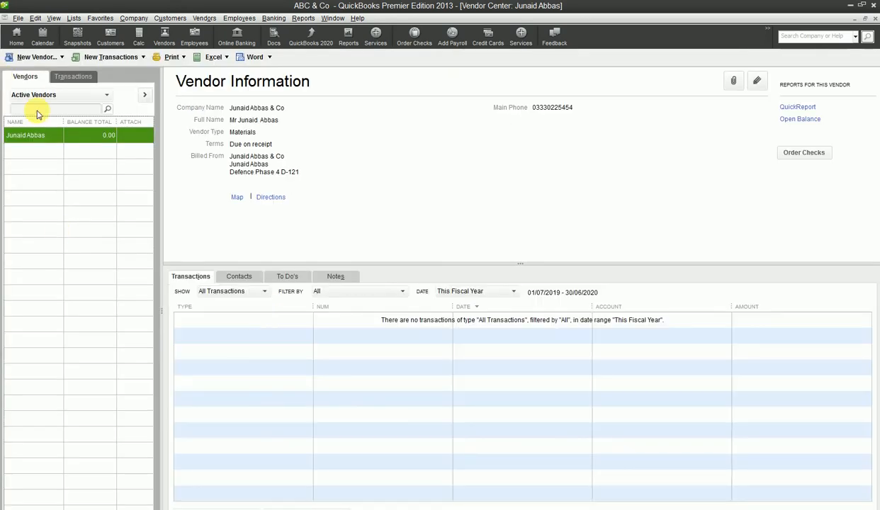
- Open Add Multiple Vendors from the New Vendor dropdown in the Vendor Center
{"action": "left_click", "coordinate": [59, 59]}
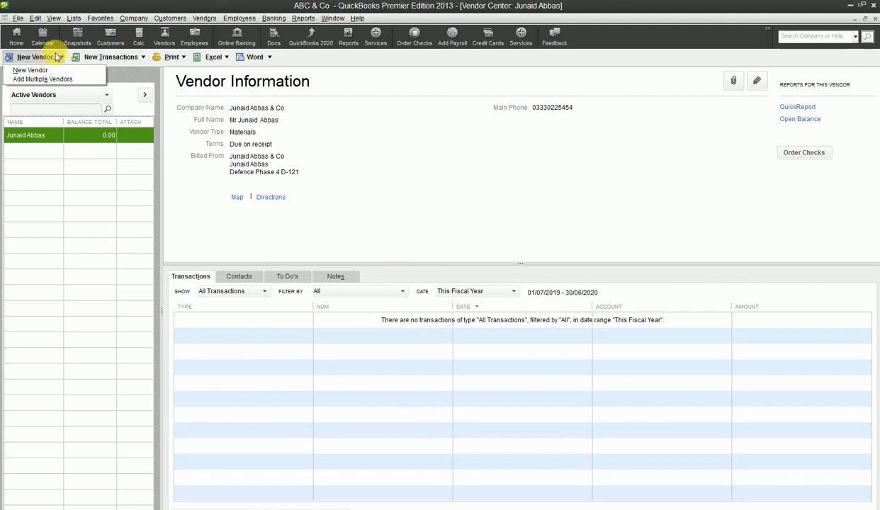
{"action": "left_click", "coordinate": [56, 58]}
{"action": "left_click", "coordinate": [57, 58]}
{"action": "left_click", "coordinate": [63, 80]}
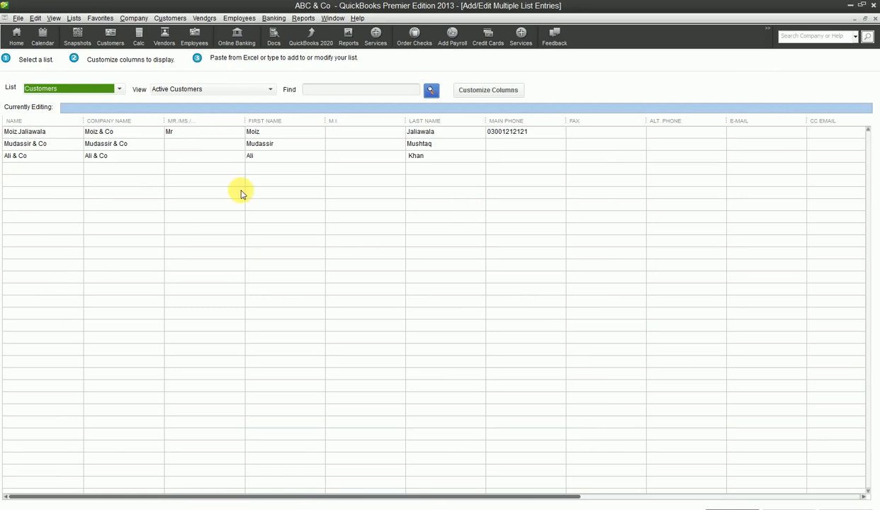
- Switch the Add/Edit Multiple List Entries list to Vendors and dismiss the Time Saving Tip
{"action": "left_click", "coordinate": [112, 91]}
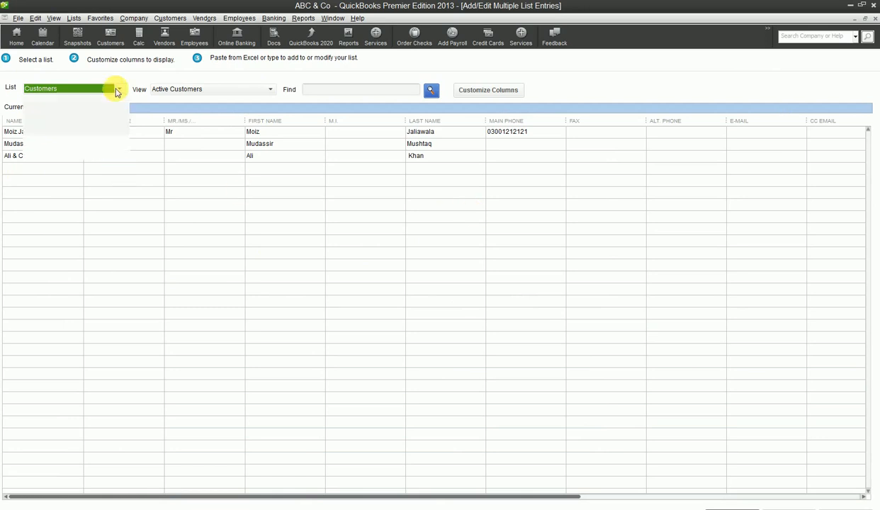
{"action": "left_click", "coordinate": [80, 115]}
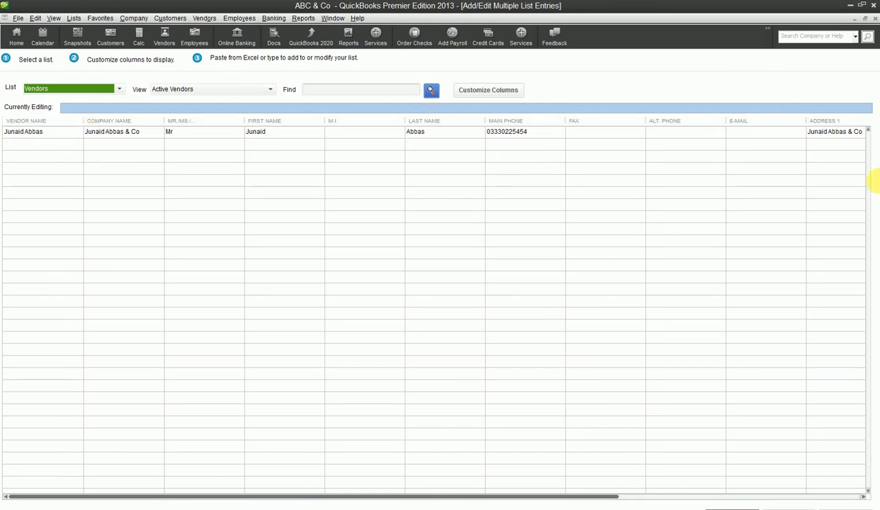
{"action": "left_click", "coordinate": [119, 90]}
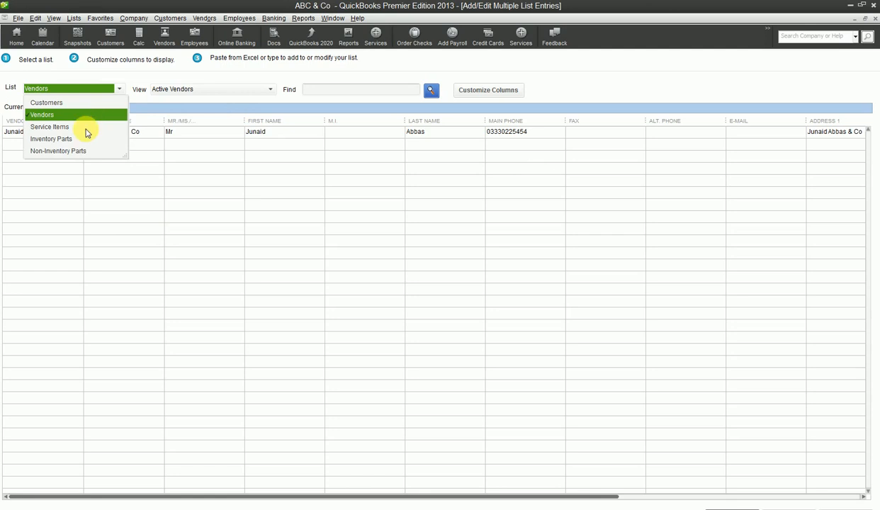
{"action": "left_click", "coordinate": [99, 114]}
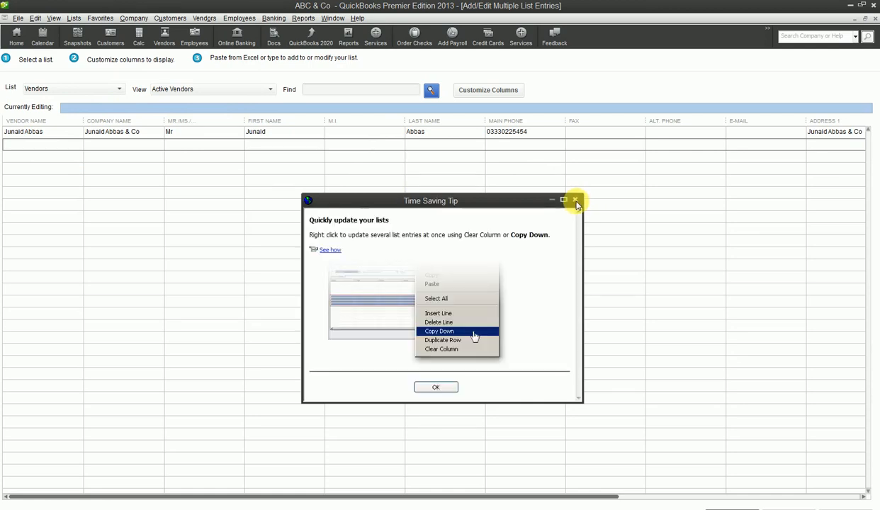
{"action": "left_click", "coordinate": [434, 389]}
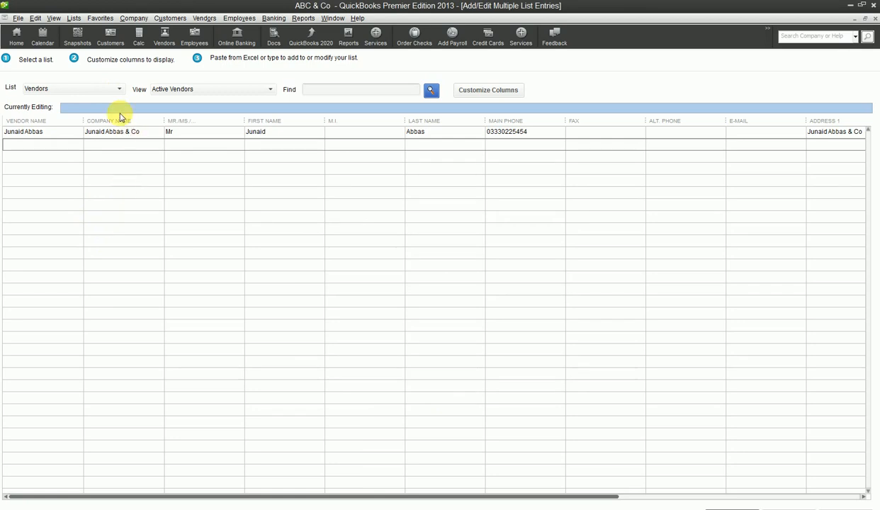
- Go to the Home page, then reopen the Vendor Center from the Vendors menu
{"action": "left_click", "coordinate": [14, 37]}
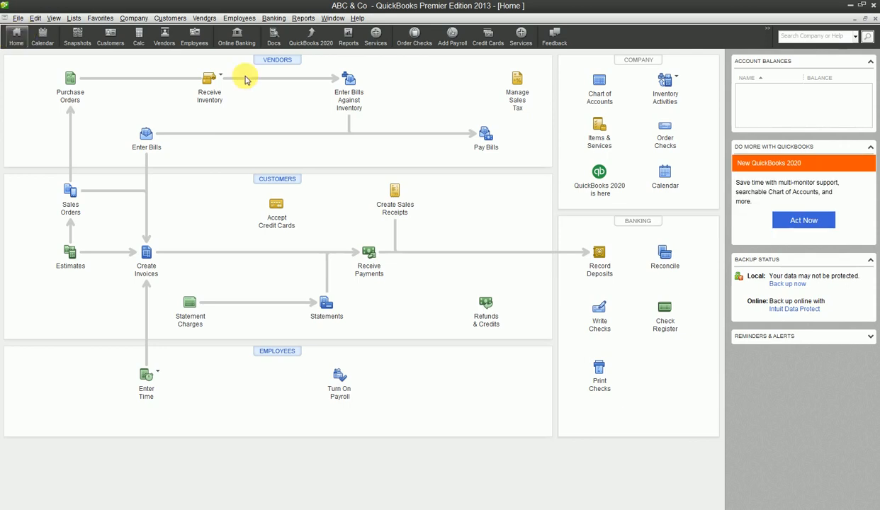
{"action": "left_click", "coordinate": [203, 19]}
{"action": "left_click", "coordinate": [217, 34]}
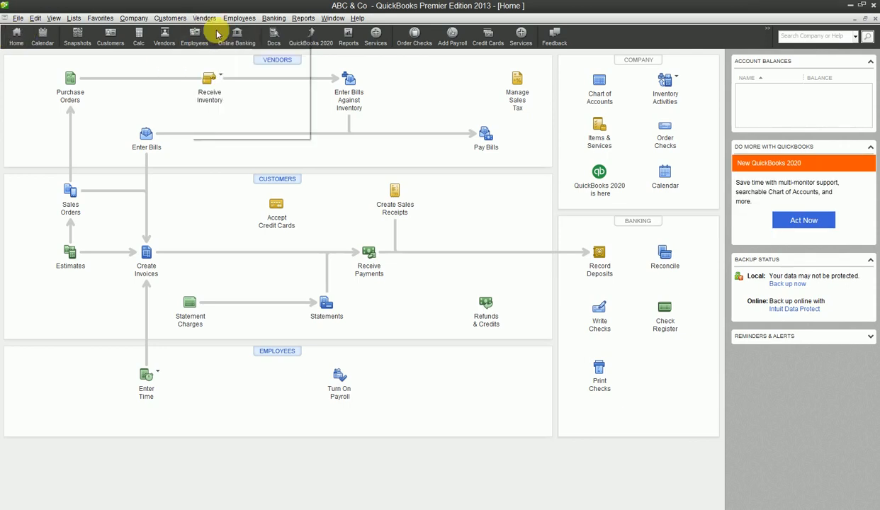